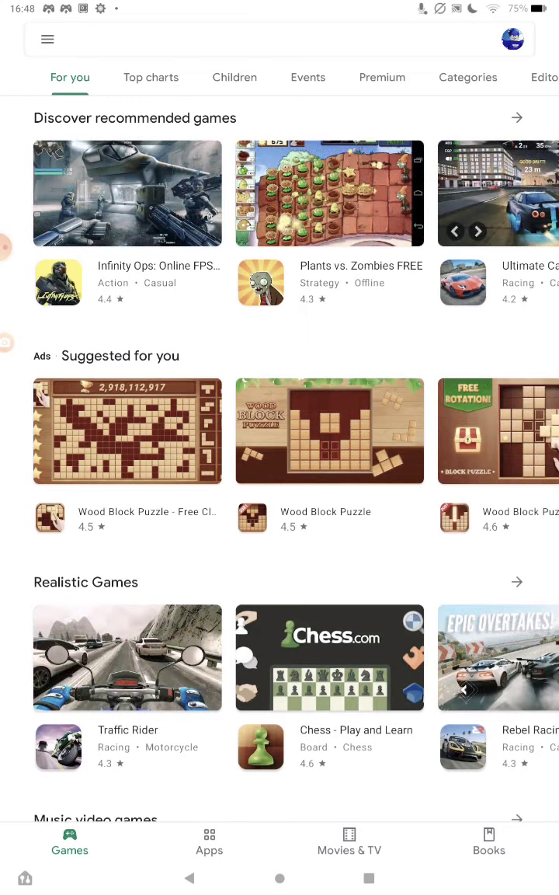
Step: Search Play Store for 'Game Booster' and open the BGNmobi app page
click(289, 39)
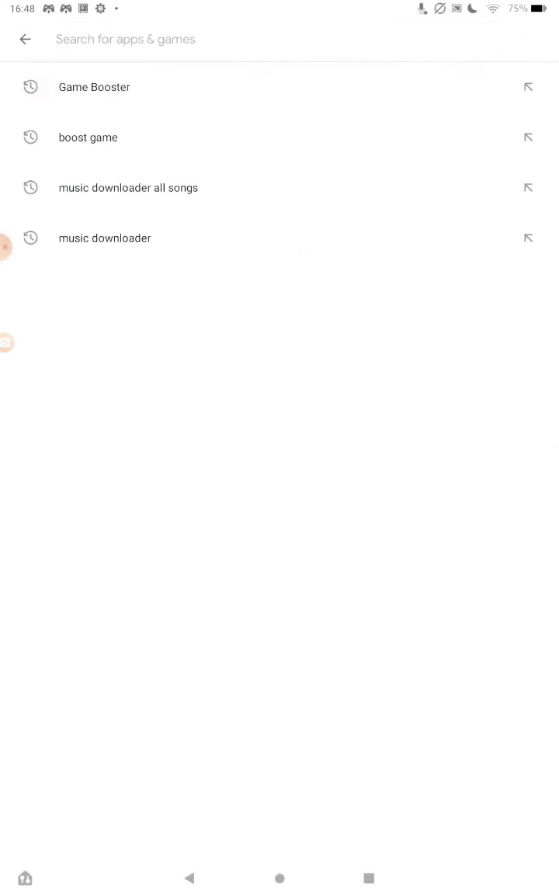
click(94, 86)
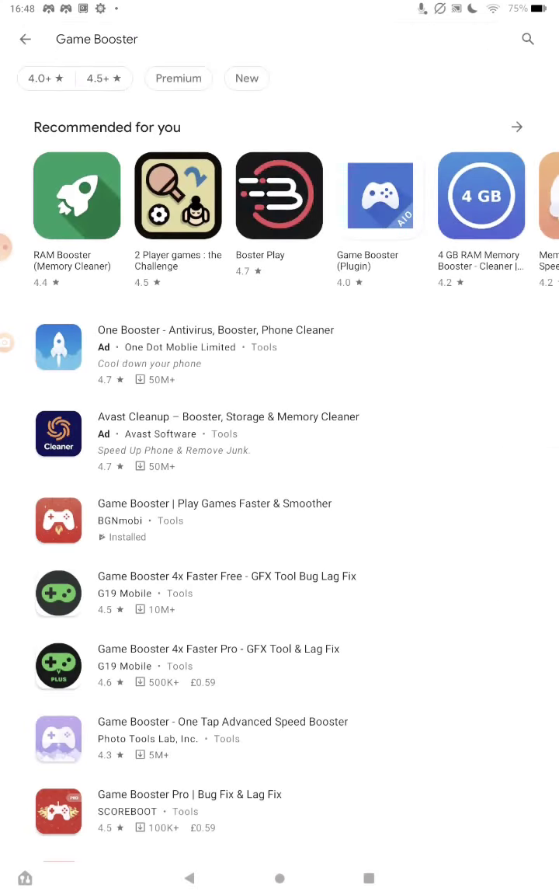
click(326, 520)
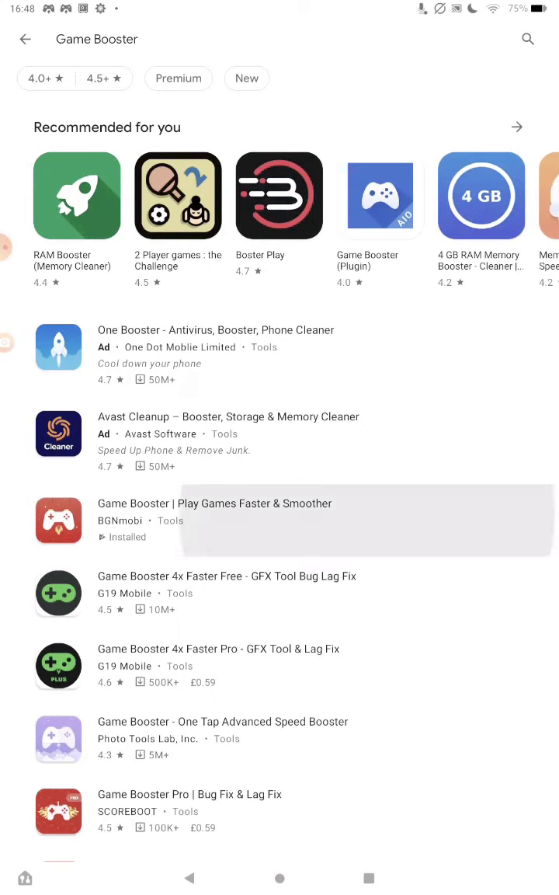
Step: Uninstall Game Booster, confirm the removal, and start reinstalling it
click(154, 152)
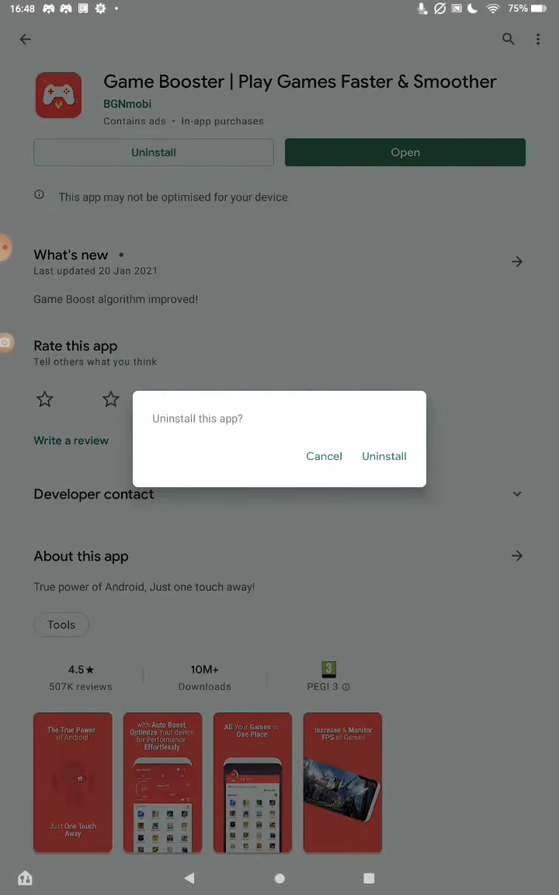
click(384, 456)
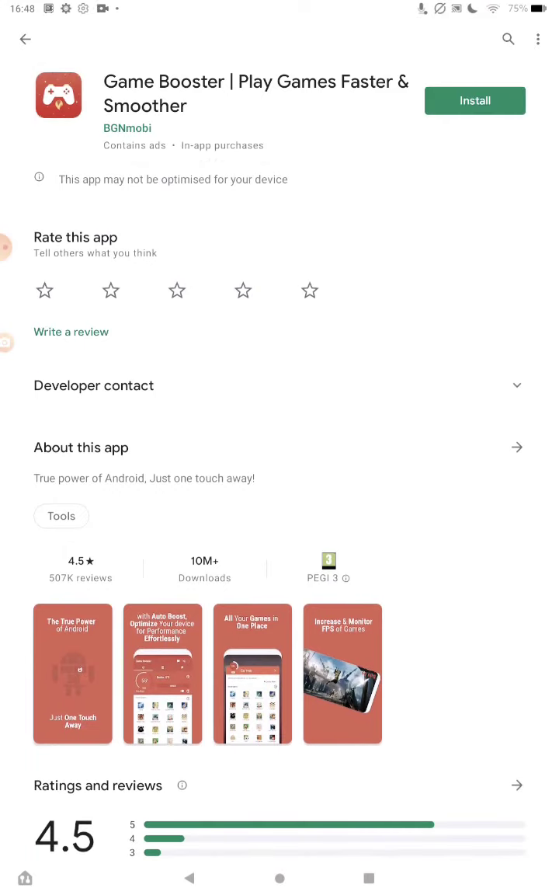
click(475, 101)
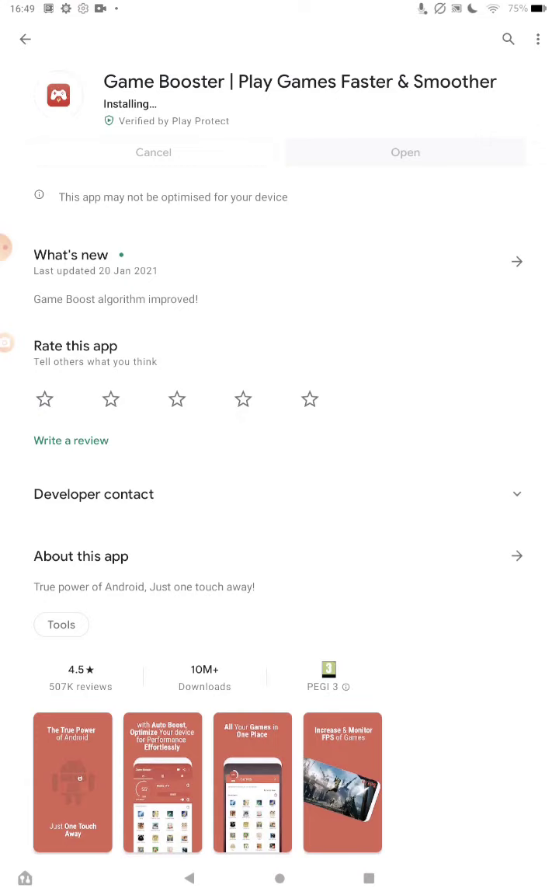
Step: Wait for Game Booster to finish installing, then launch it from Play Store
scroll(279, 467, down, 1)
scroll(280, 466, up, 1)
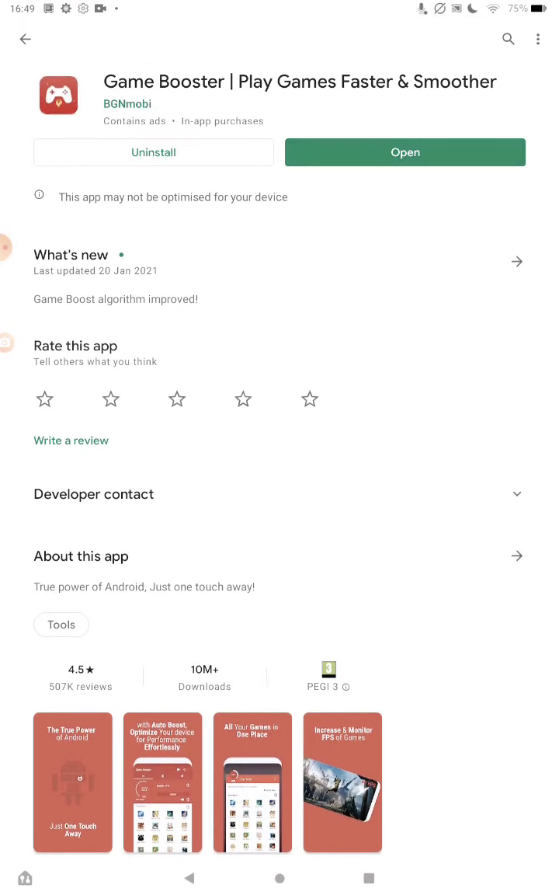
click(406, 153)
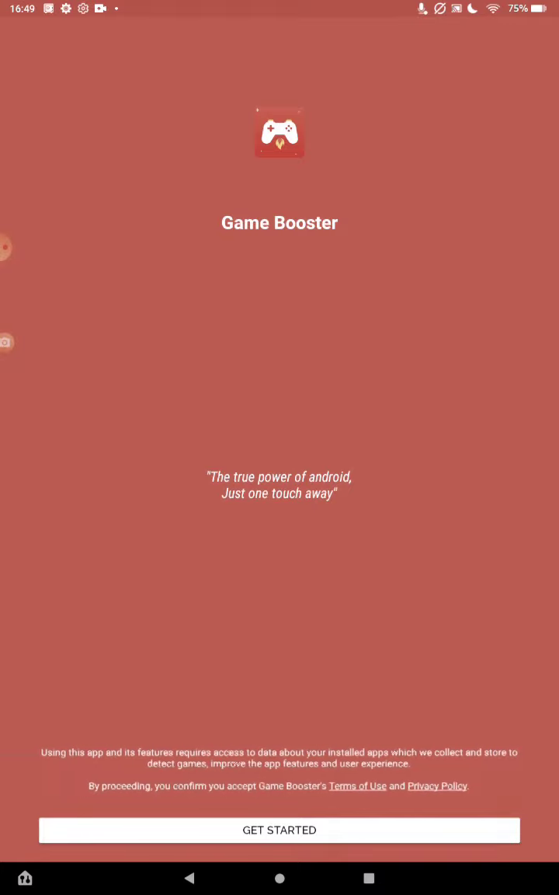
Step: Get past the welcome screen with GET STARTED and permit usage access
click(279, 831)
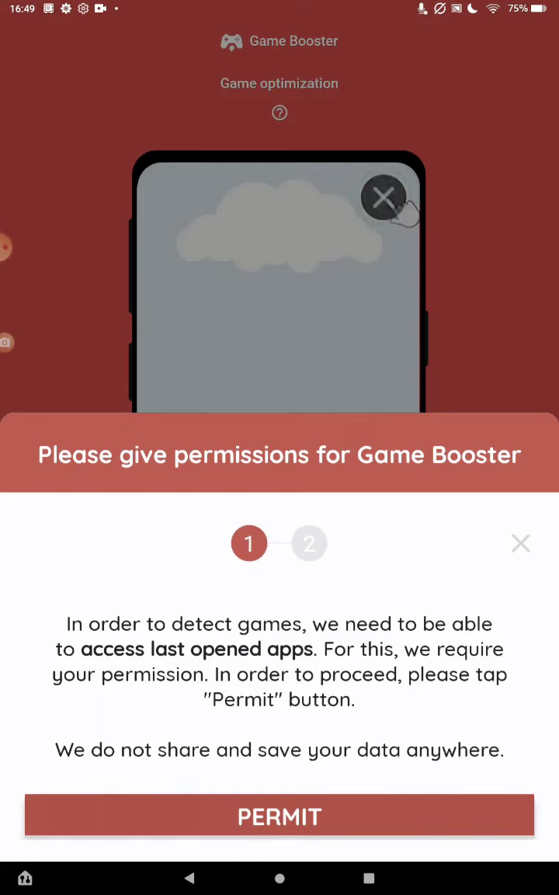
click(280, 816)
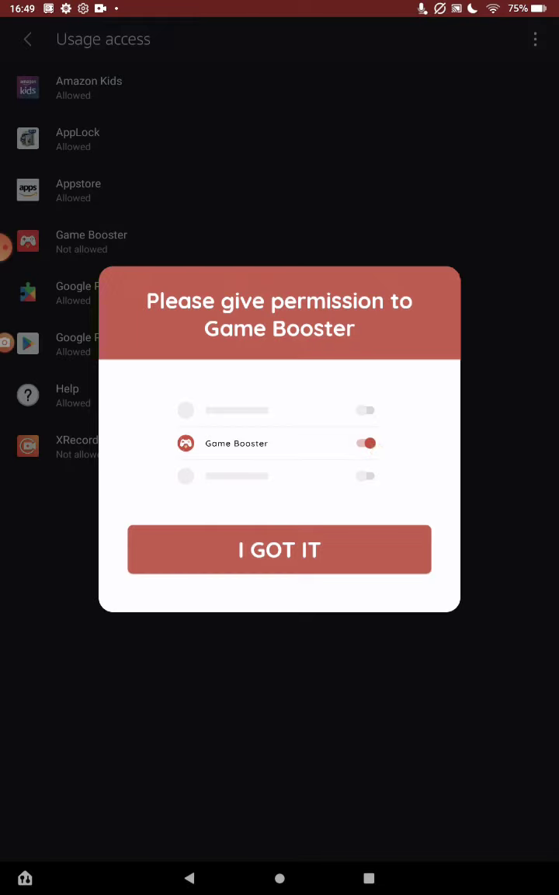
Step: Dismiss the permission guide and open Game Booster in the Usage access list
click(279, 550)
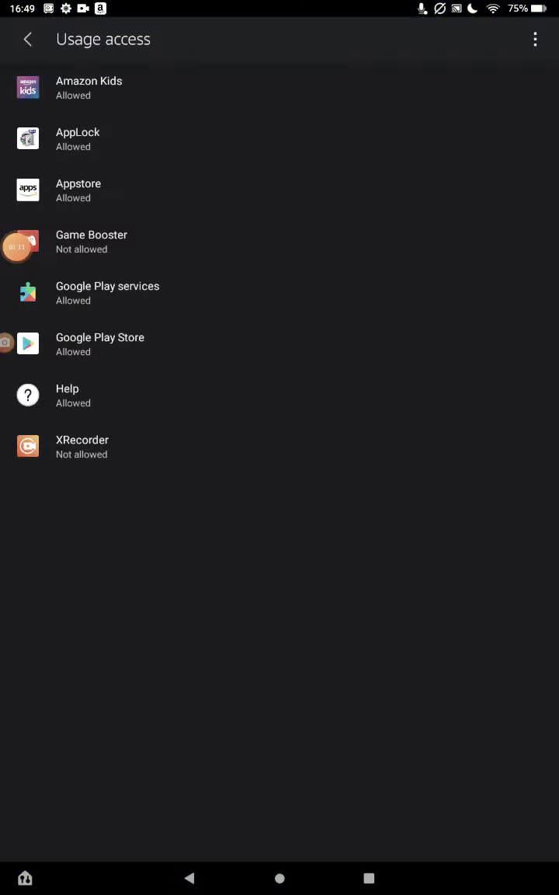
drag(16, 247, 16, 291)
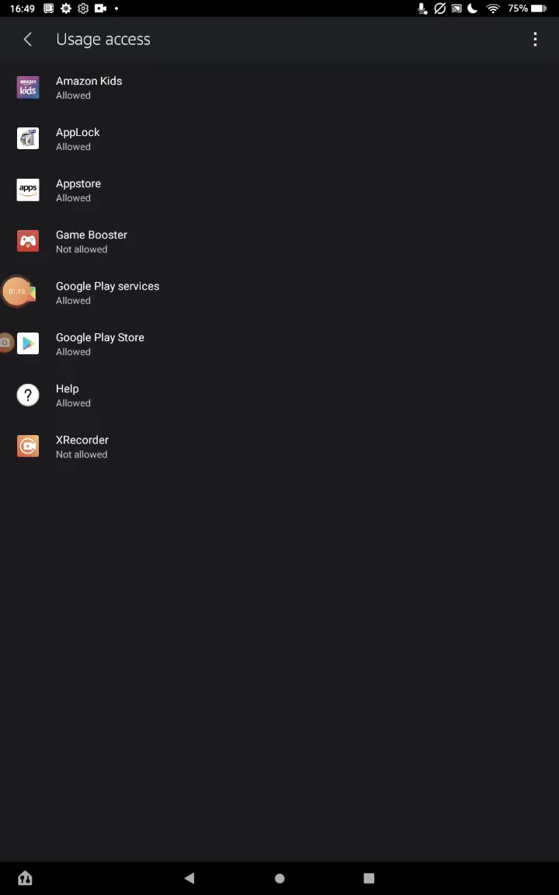
click(91, 242)
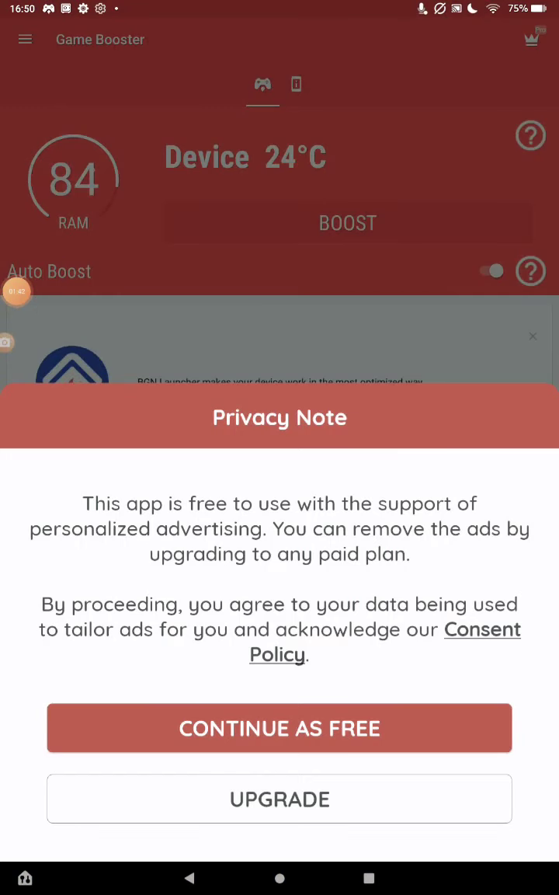
Step: Close the Privacy Note, add Roblox to Boost Games, and view the device info page
click(280, 728)
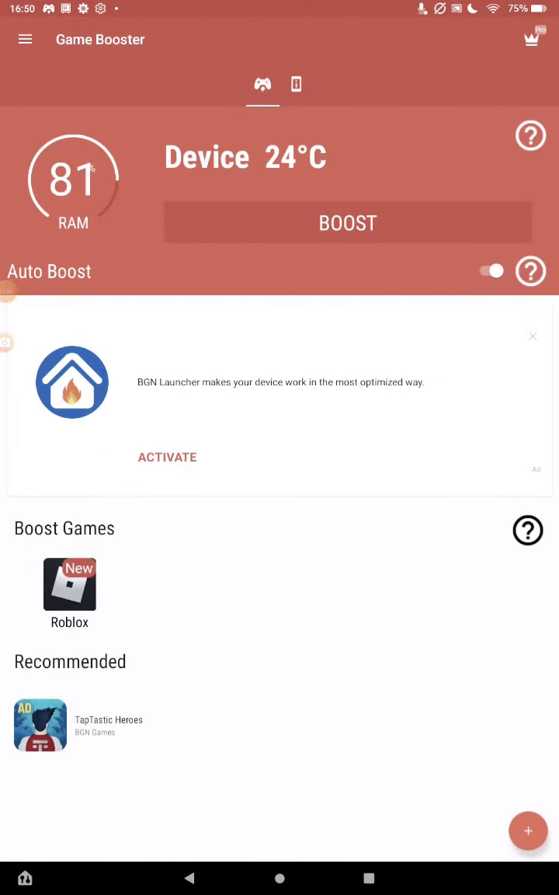
click(529, 831)
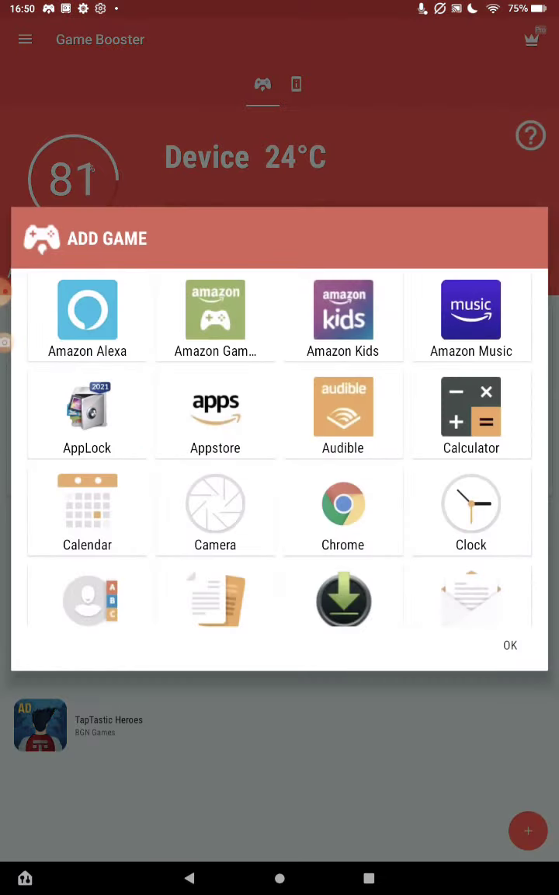
scroll(280, 450, down, 10)
scroll(280, 450, up, 10)
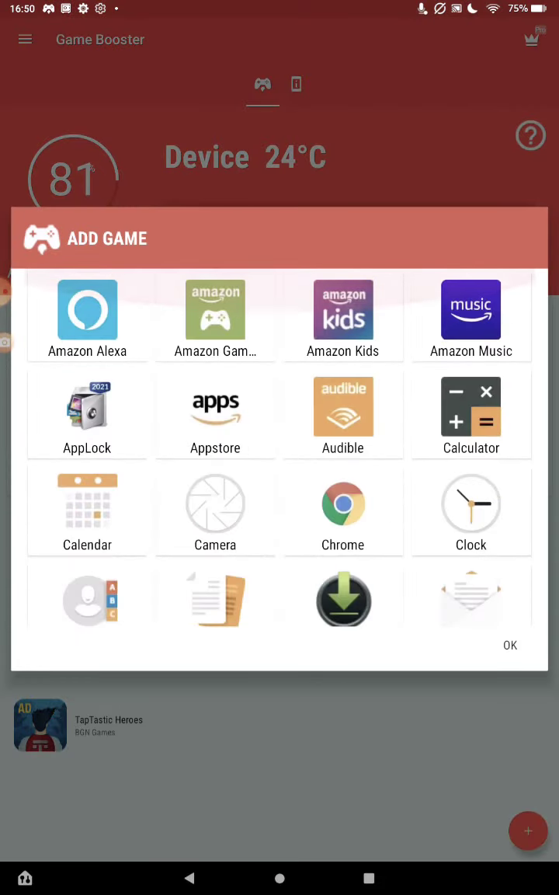
scroll(280, 451, down, 10)
click(511, 645)
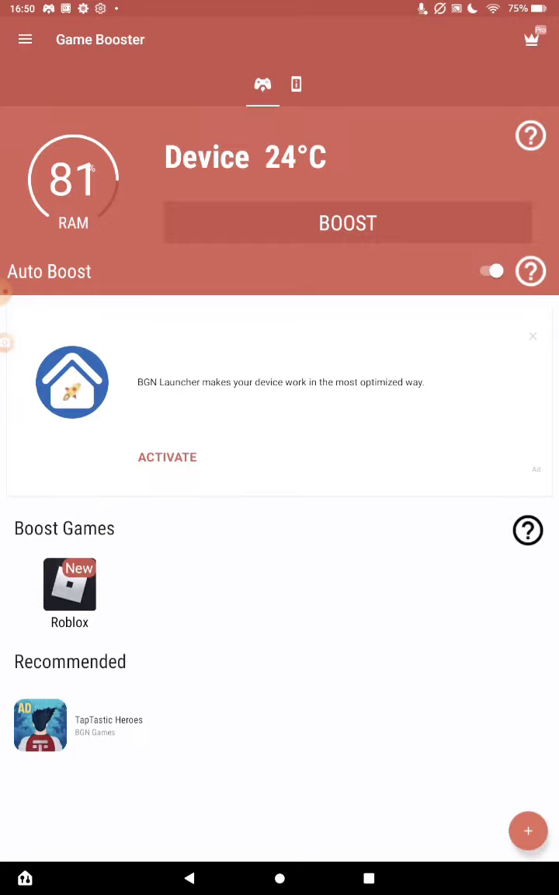
drag(233, 544, 130, 543)
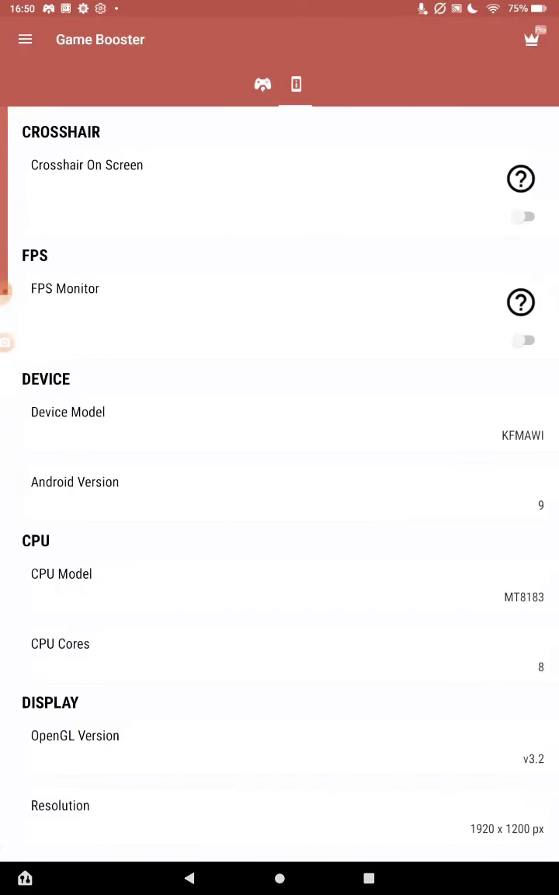
scroll(280, 466, down, 2)
scroll(280, 482, down, 5)
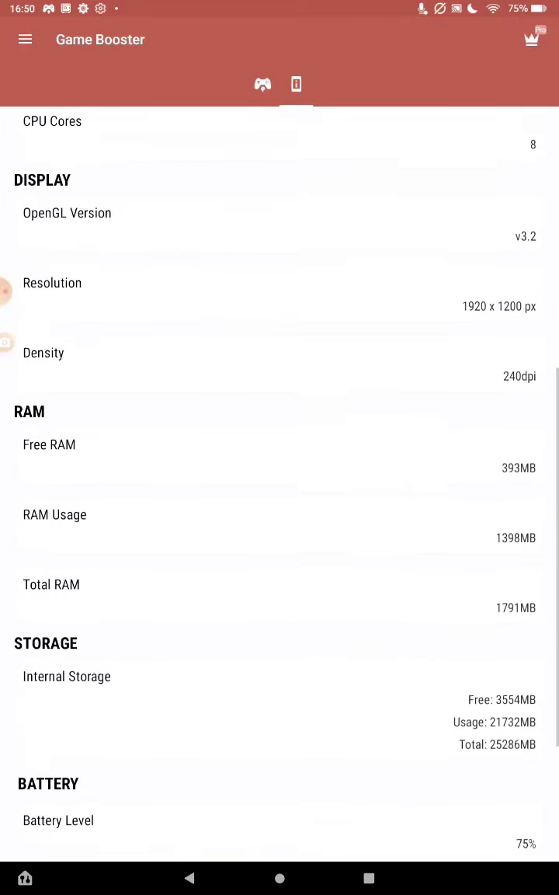
scroll(279, 482, down, 2)
scroll(280, 482, up, 10)
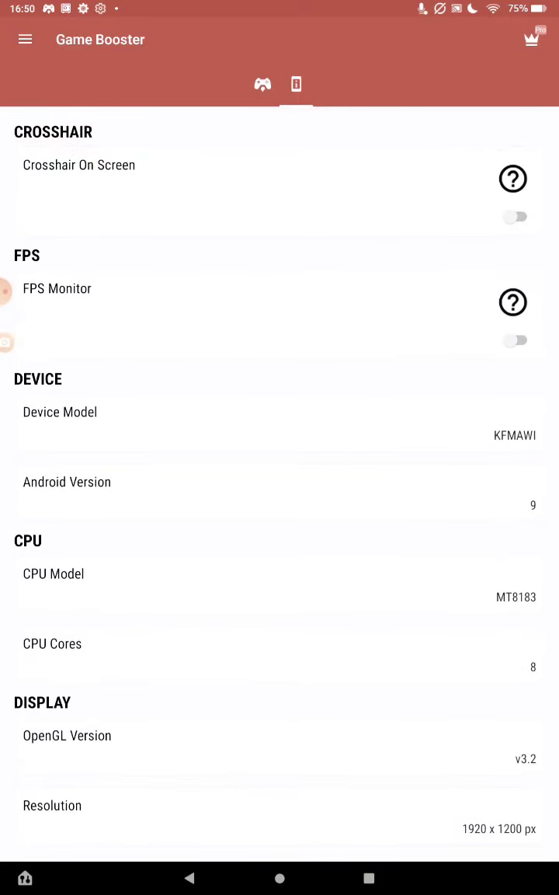
click(462, 306)
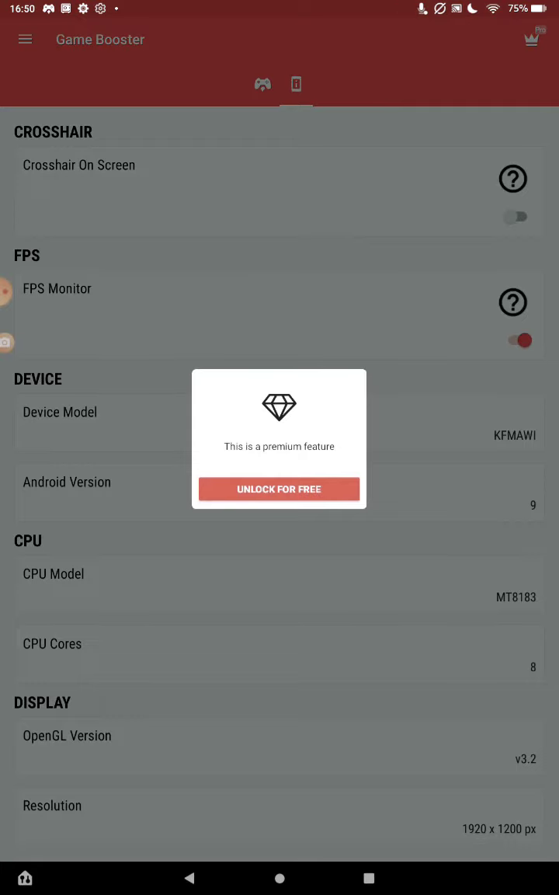
key(Escape)
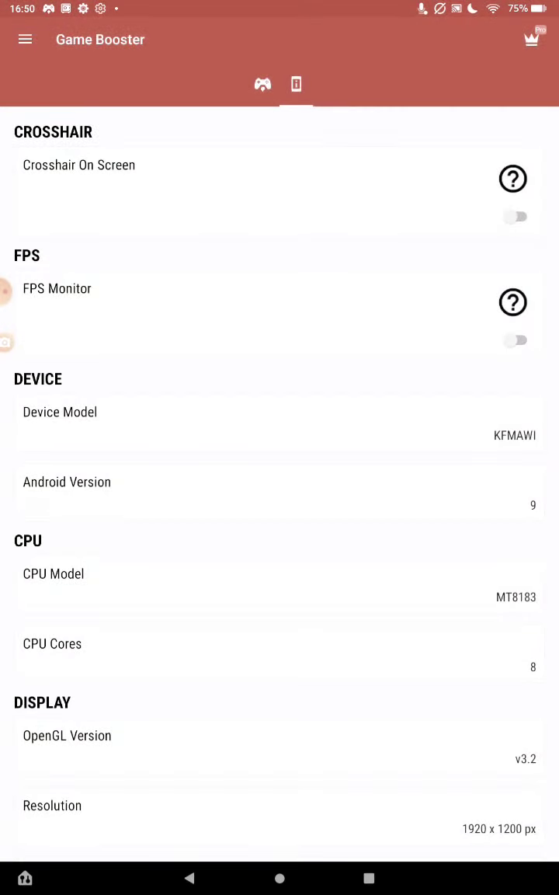
click(464, 193)
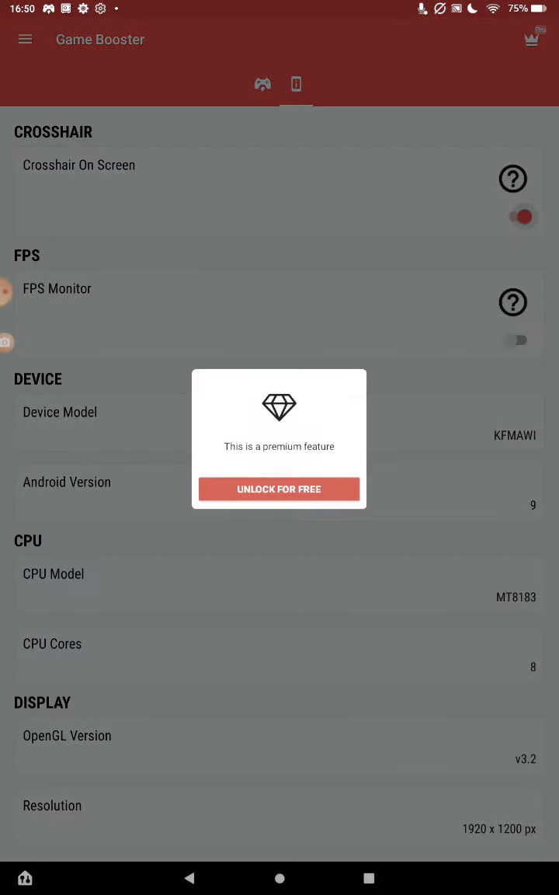
key(Escape)
scroll(280, 482, down, 3)
scroll(280, 482, down, 5)
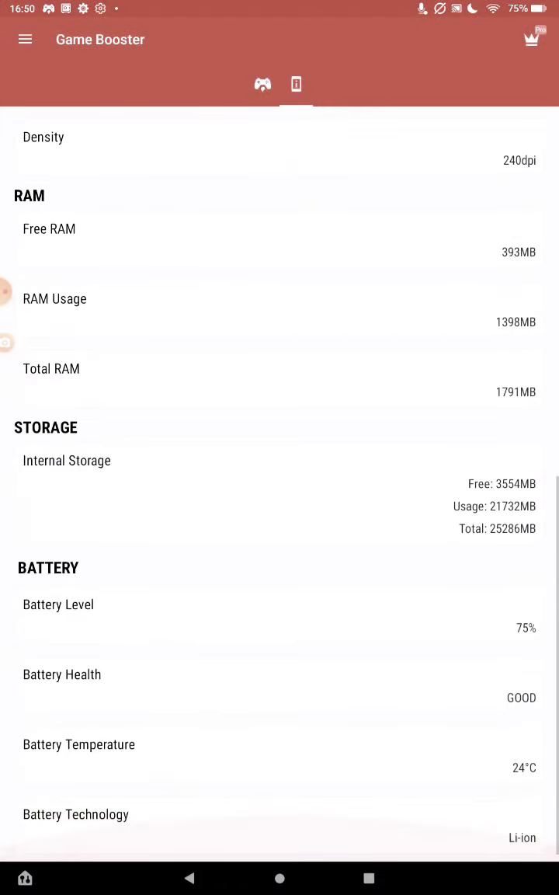
scroll(280, 482, up, 10)
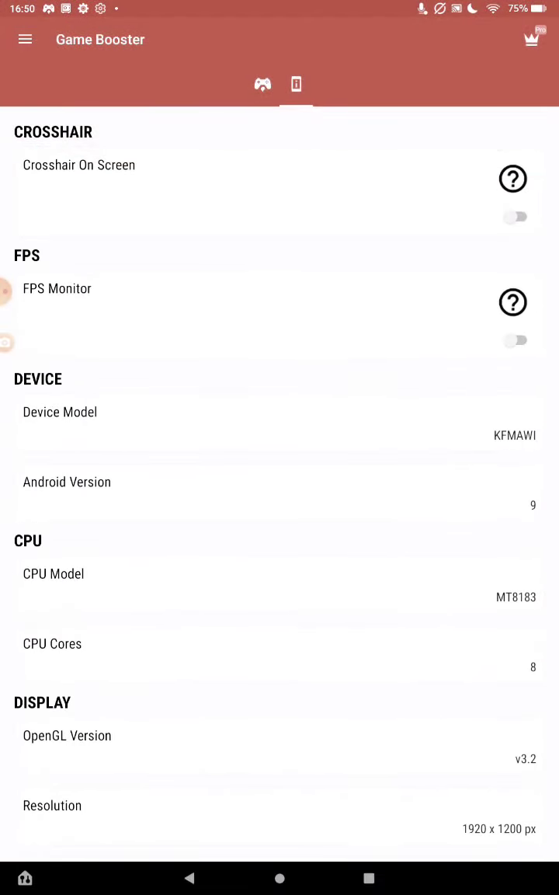
click(262, 84)
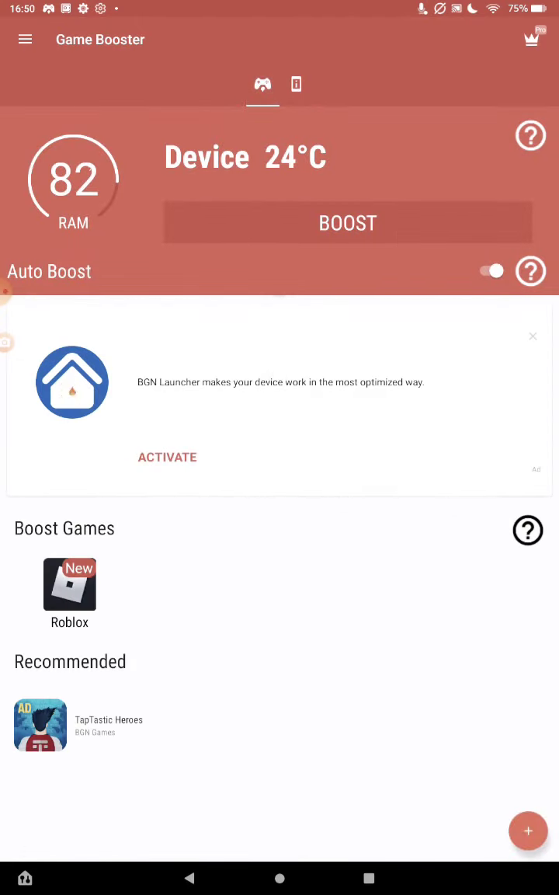
Step: Launch Roblox boosted from its tile under Boost Games
click(69, 590)
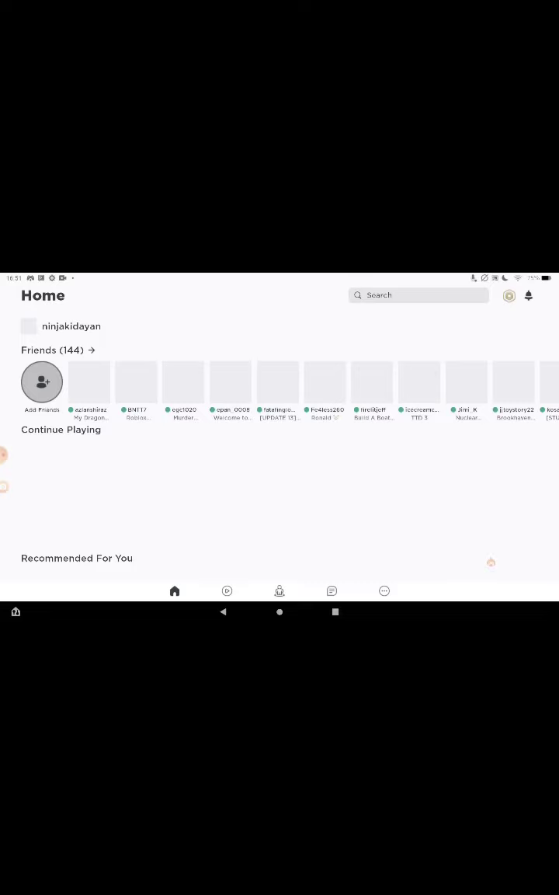
Step: Pull down the notification shade to see Game Booster's Auto Boost active notice
mouse_move(279, 278)
mouse_down()
mouse_move(279, 544)
mouse_move(280, 311)
mouse_up()
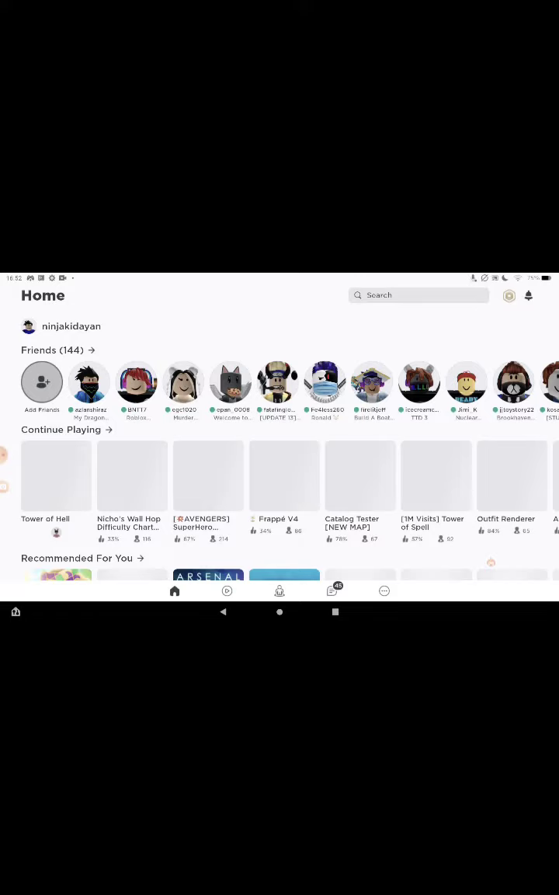
drag(280, 277, 280, 505)
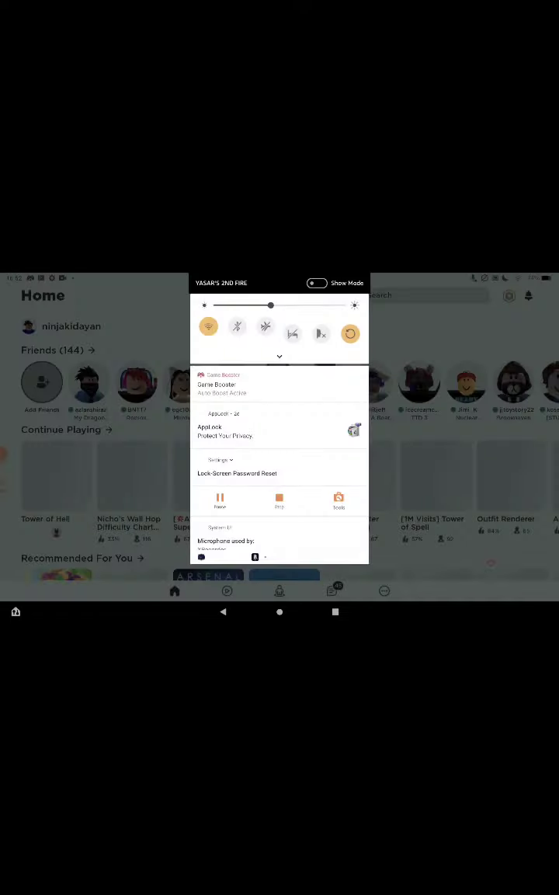